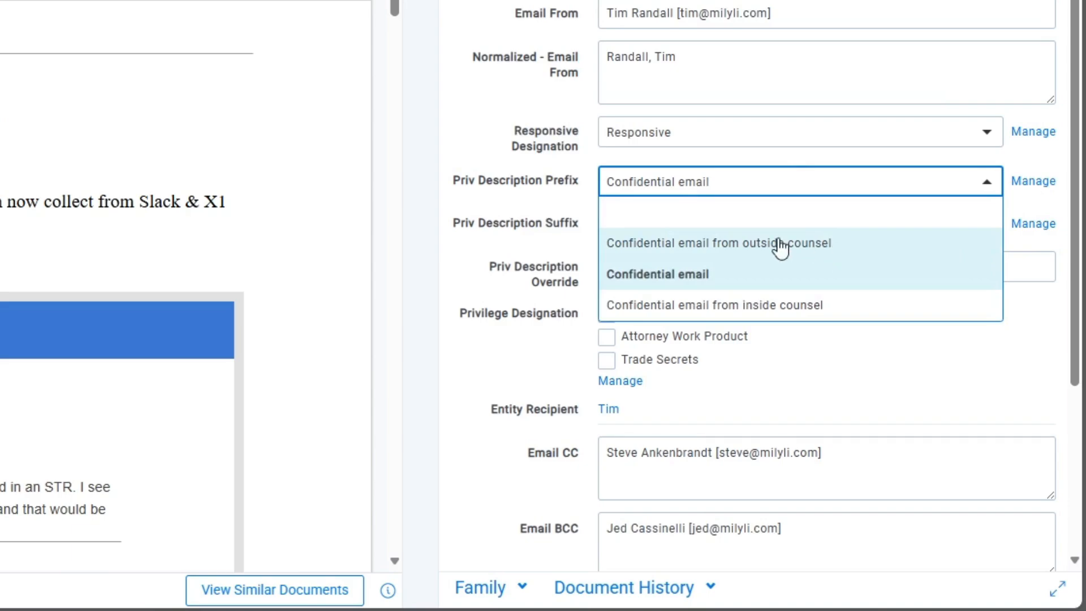
# Review the available choices for the document's privilege description prefix and suffix, plus the override field
pyautogui.click(508, 228)
pyautogui.click(508, 235)
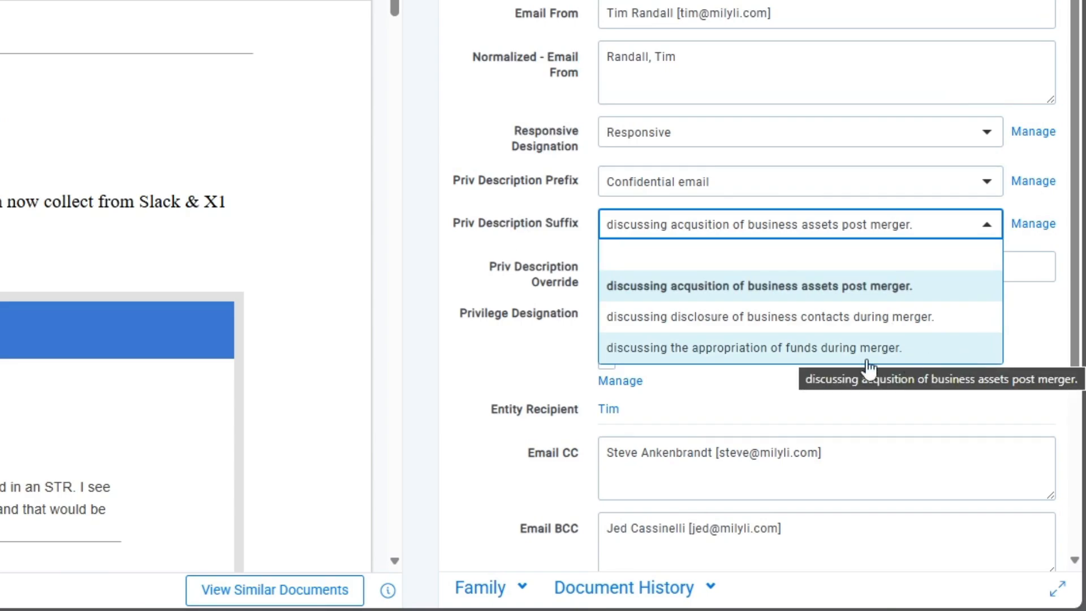
pyautogui.click(538, 283)
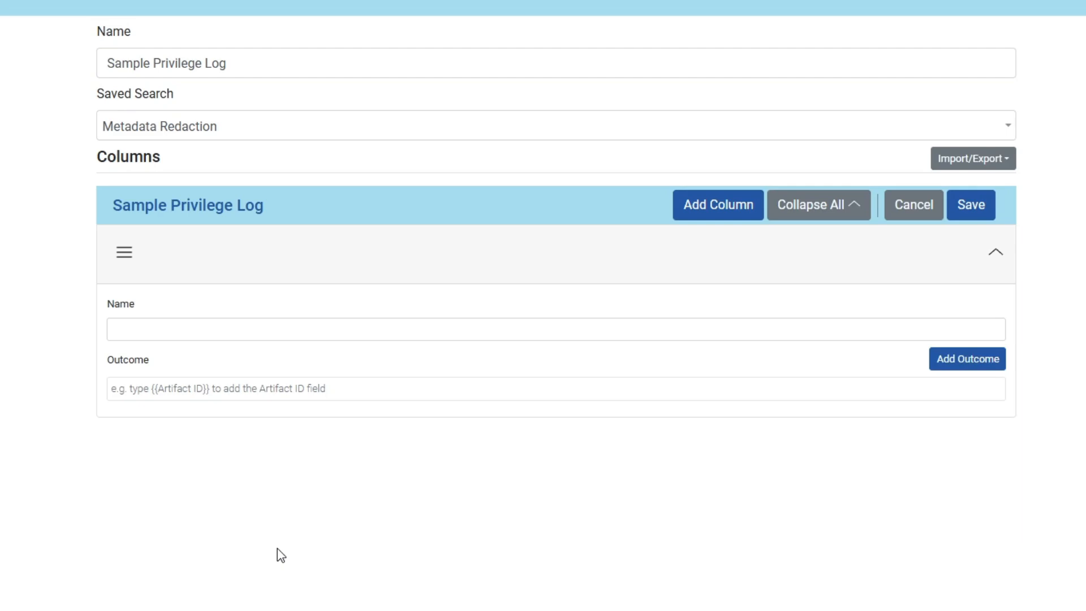
# Name the first privilege log column Prefix and set its outcome to {{Priv Description Prefix}}
pyautogui.click(241, 328)
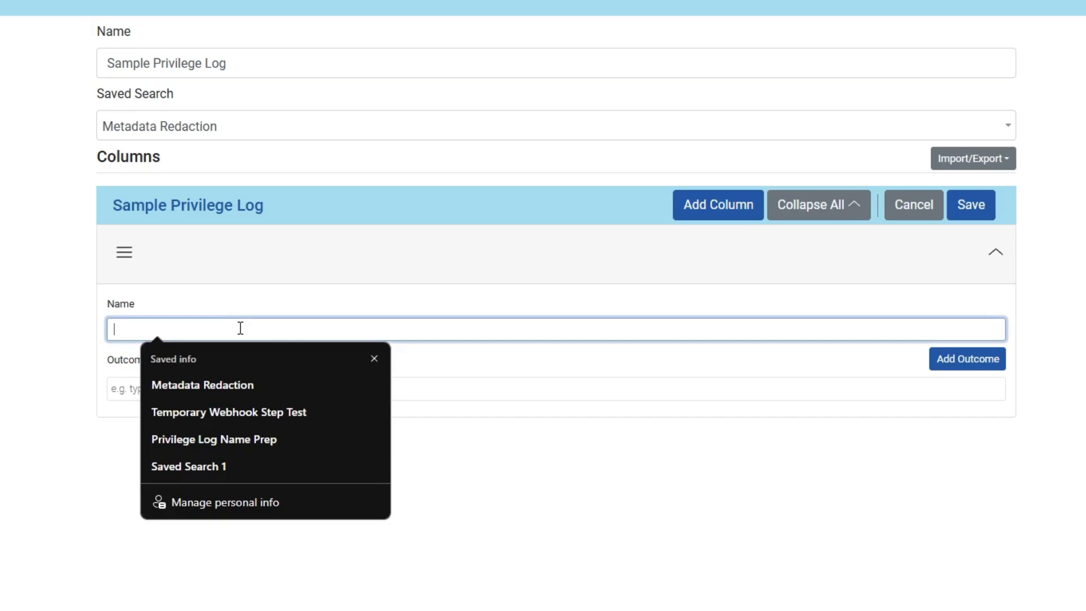
pyautogui.write('Prefix')
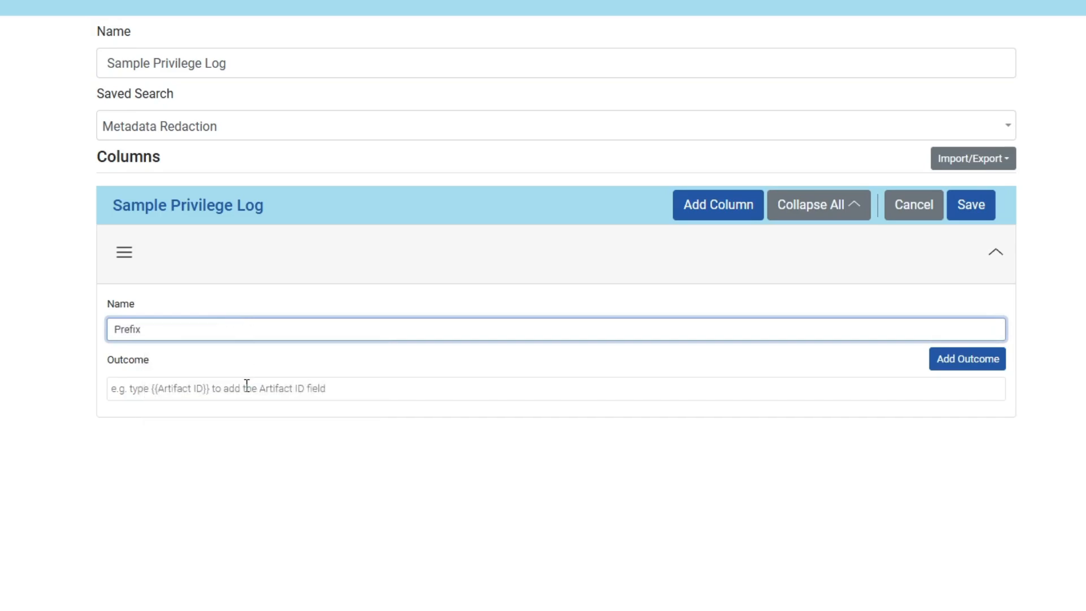
pyautogui.click(246, 387)
pyautogui.write('{{')
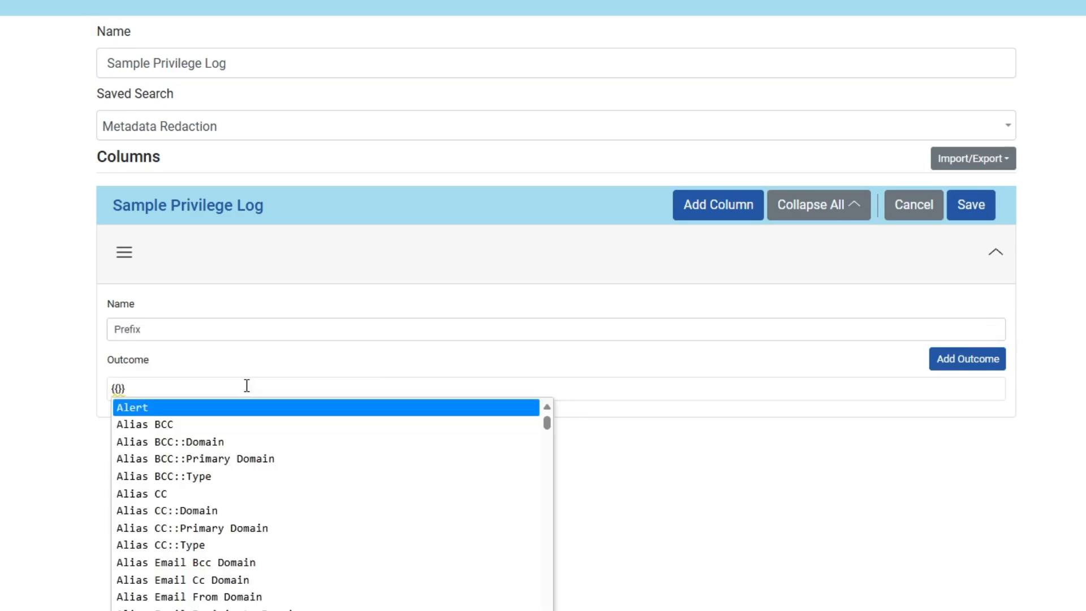
pyautogui.write('pri')
pyautogui.click(239, 409)
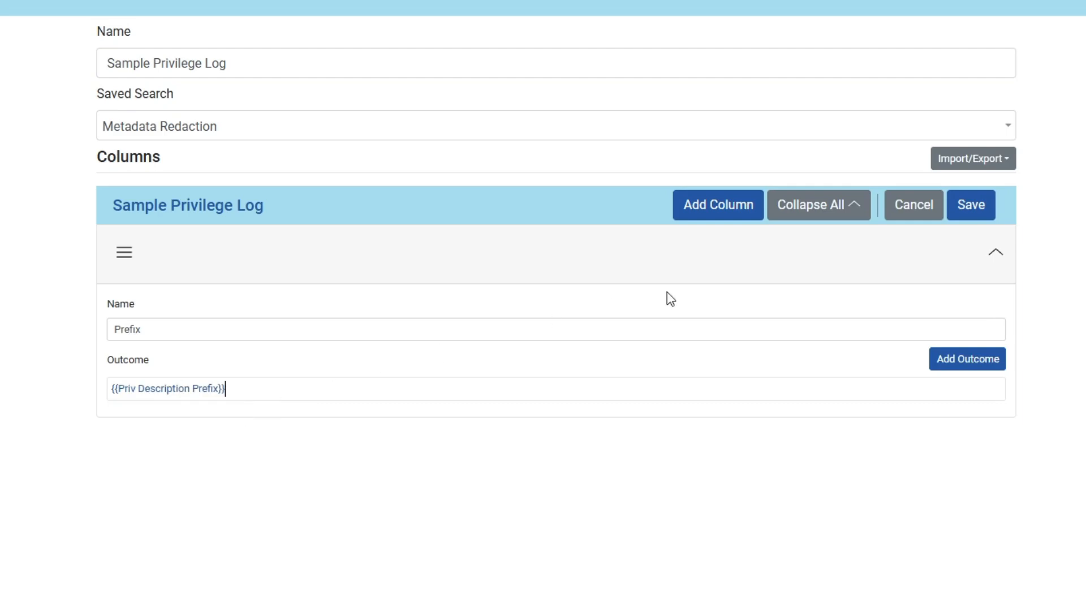
# Add a second column named Suffix with the outcome {{Priv Description Suffix}}
pyautogui.click(748, 212)
pyautogui.scroll(-1, 245, 488)
pyautogui.click(216, 478)
pyautogui.write('S')
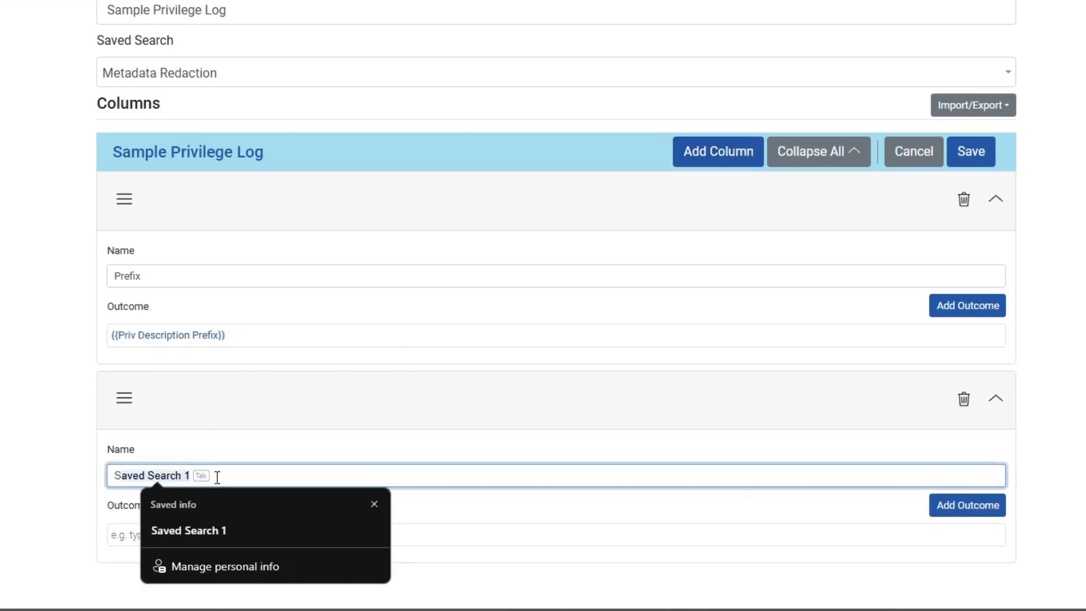
pyautogui.write('uffix')
pyautogui.click(184, 541)
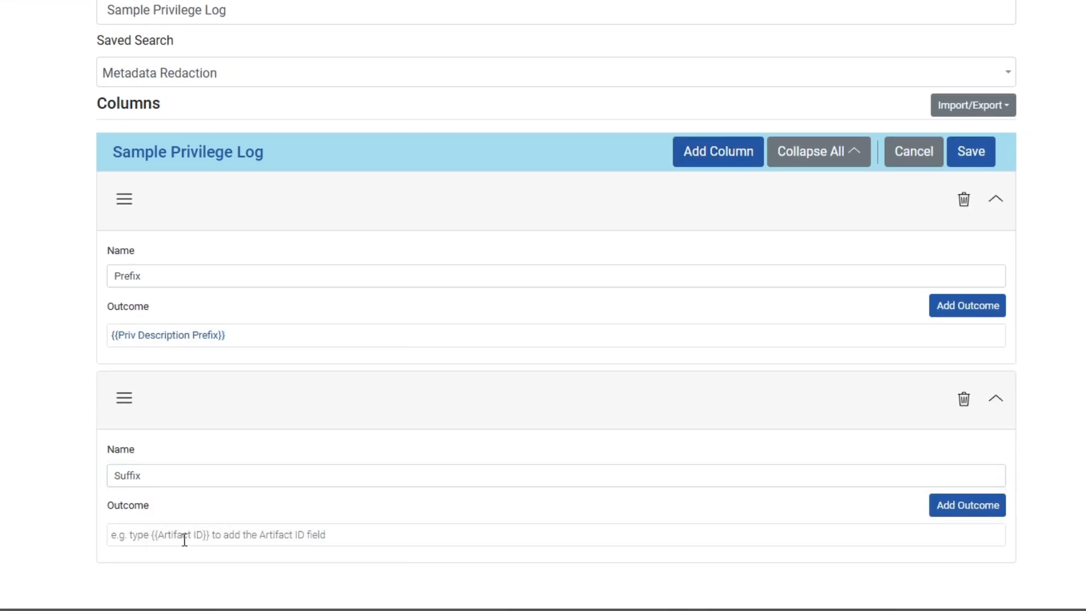
pyautogui.write('{{suff')
pyautogui.click(188, 555)
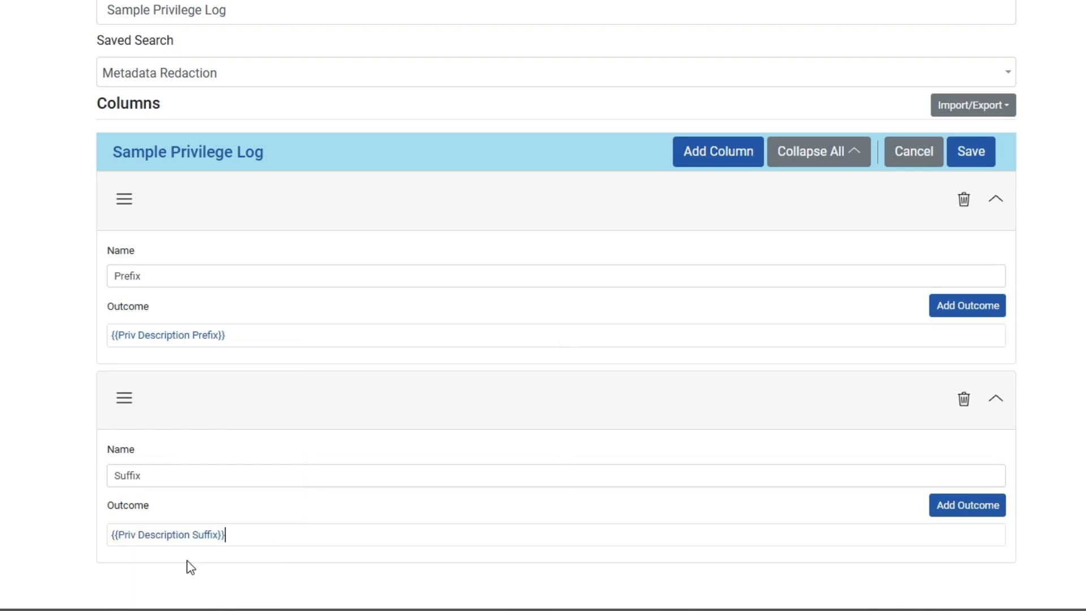
# Add a third column named Override with the outcome {{Priv Description Override}}, and save the privilege log
pyautogui.click(683, 161)
pyautogui.scroll(-3, 282, 328)
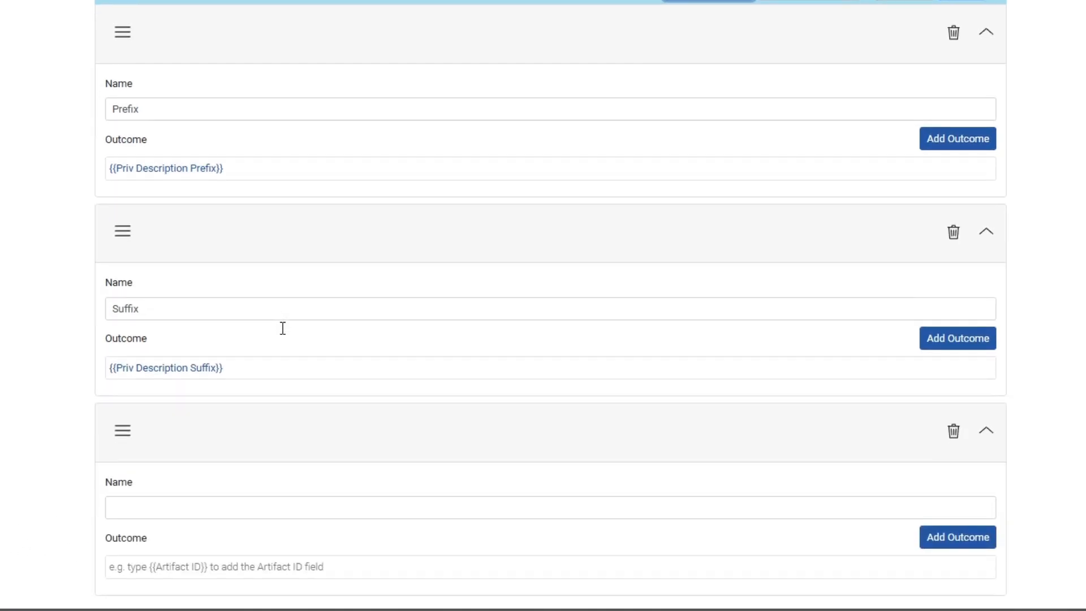
pyautogui.click(179, 506)
pyautogui.write('Override')
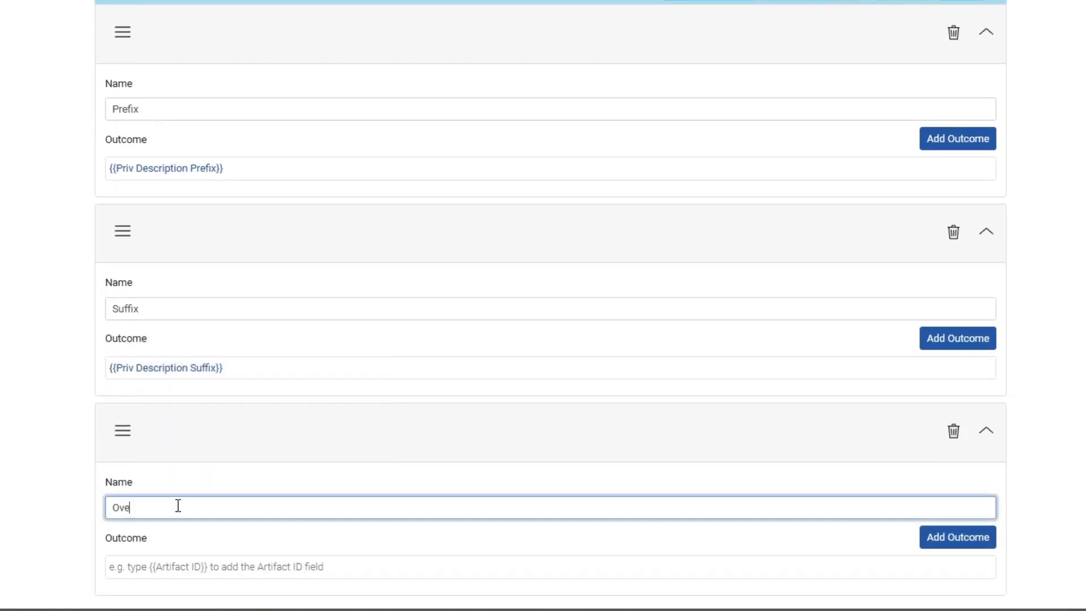
pyautogui.click(175, 565)
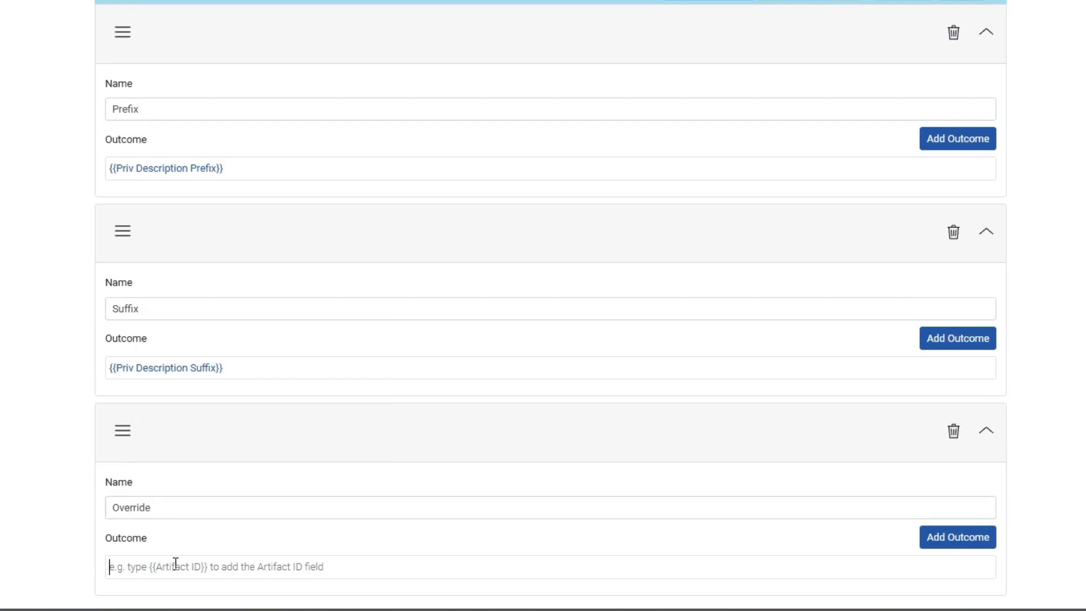
pyautogui.write('{{overr')
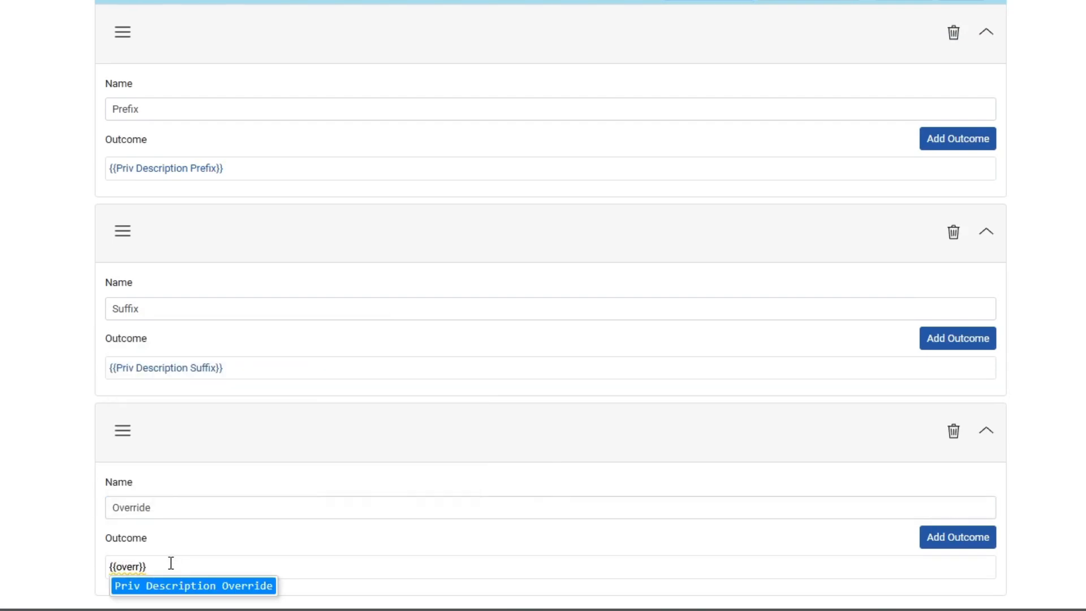
pyautogui.click(176, 583)
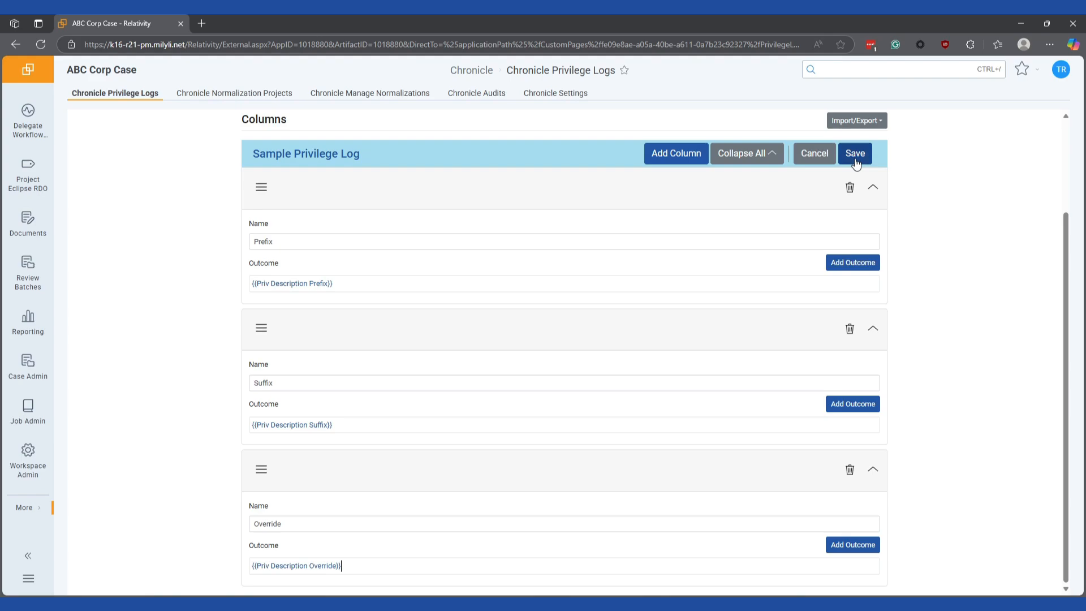
pyautogui.click(863, 140)
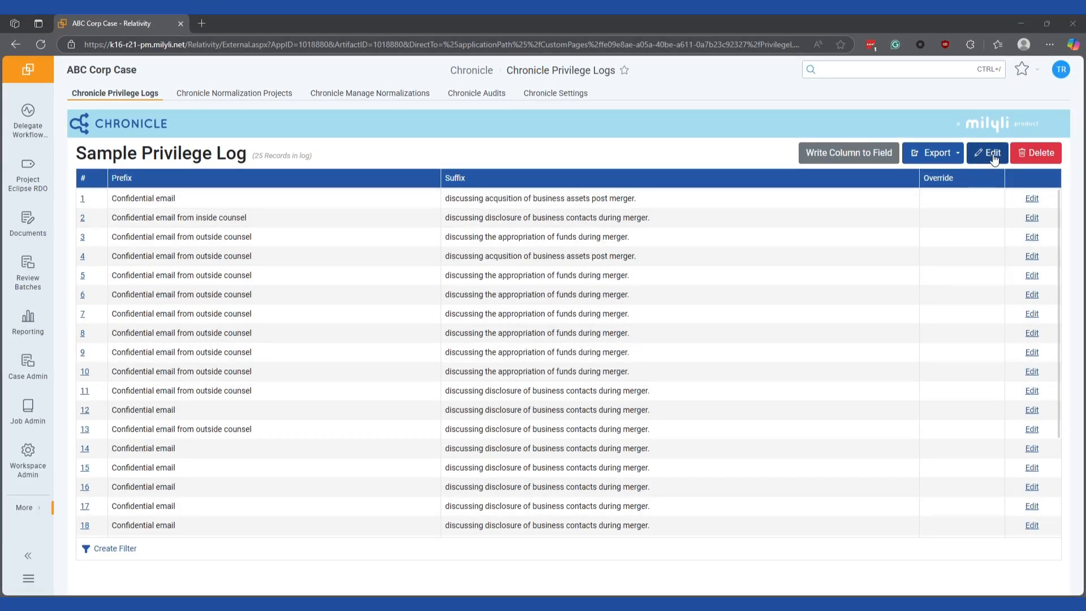
# Reopen the Sample Privilege Log for editing and delete its Suffix and Override columns
pyautogui.click(994, 156)
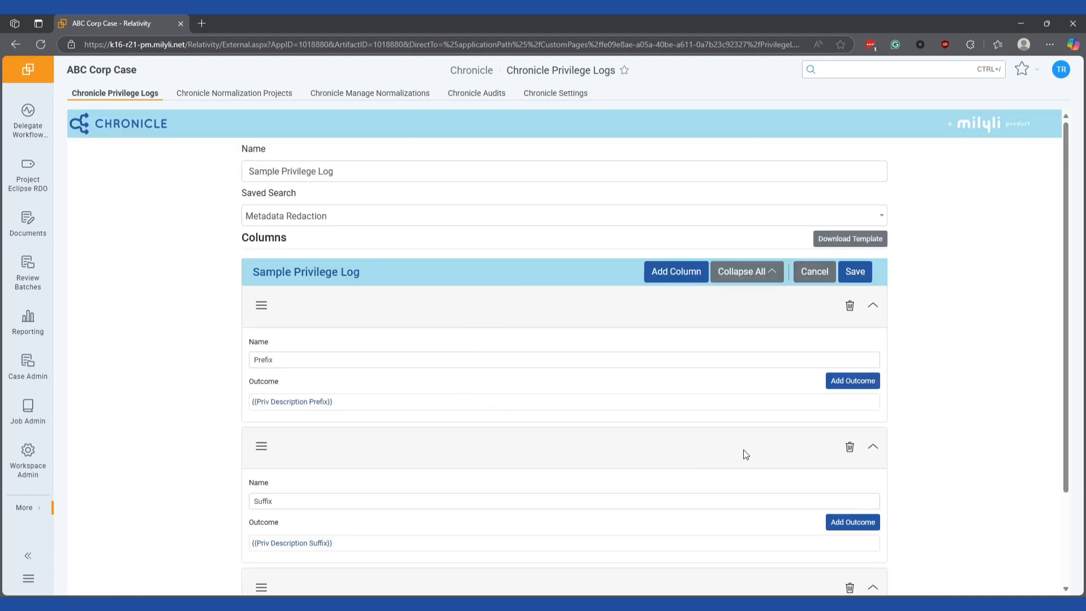
pyautogui.scroll(-2, 745, 454)
pyautogui.click(851, 337)
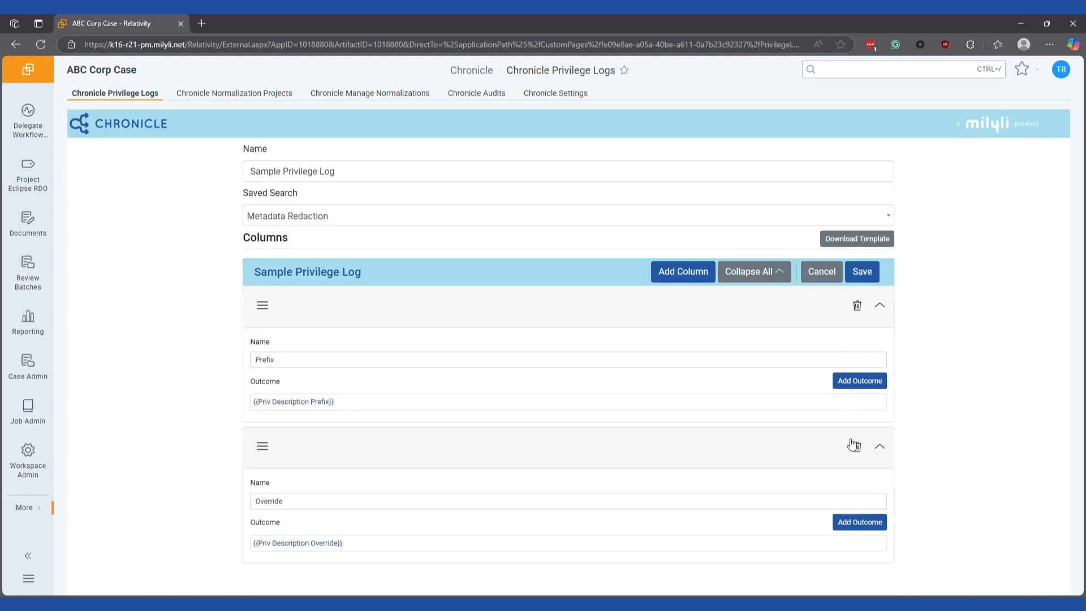
pyautogui.click(854, 445)
# Rename the Prefix column to Reason, append {{Priv Description Suffix}} after the prefix field in its outcome, and save the log
pyautogui.moveTo(275, 359); pyautogui.dragTo(230, 363)
pyautogui.write('Re')
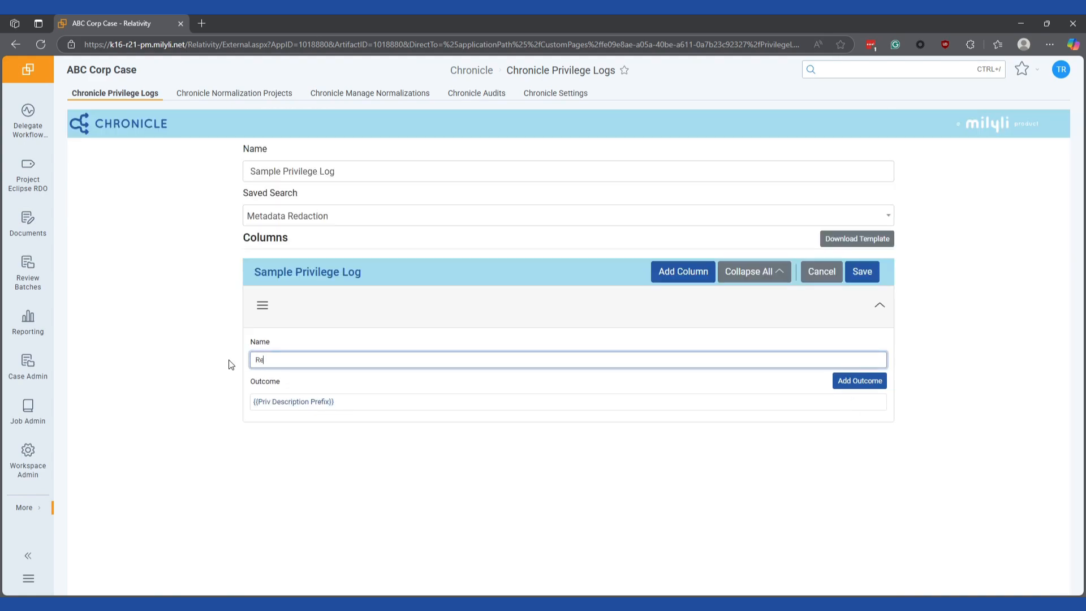
pyautogui.write('ason')
pyautogui.click(368, 402)
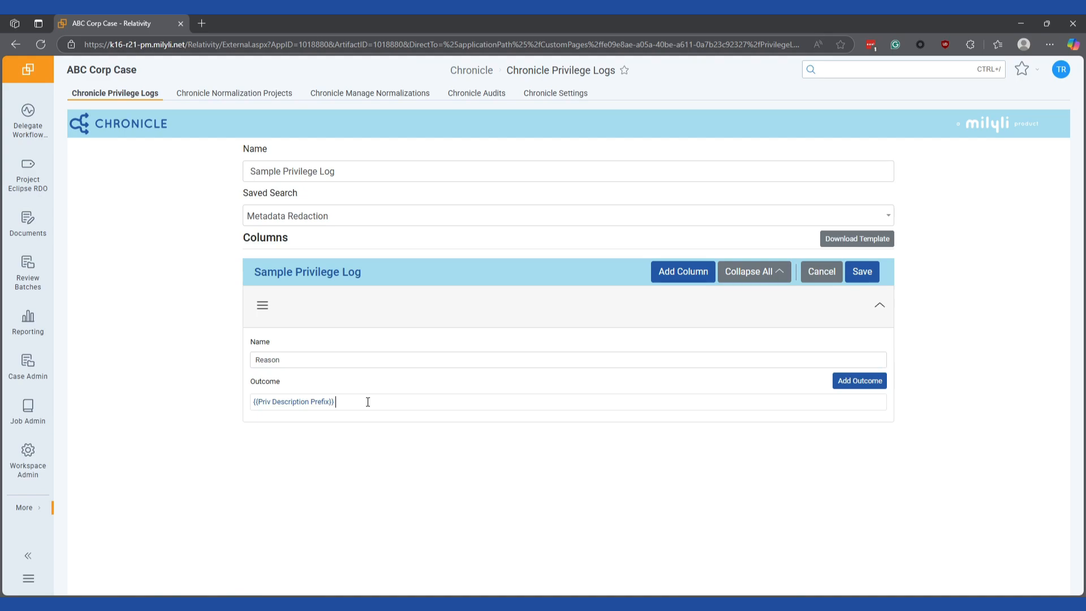
pyautogui.write('{{suff')
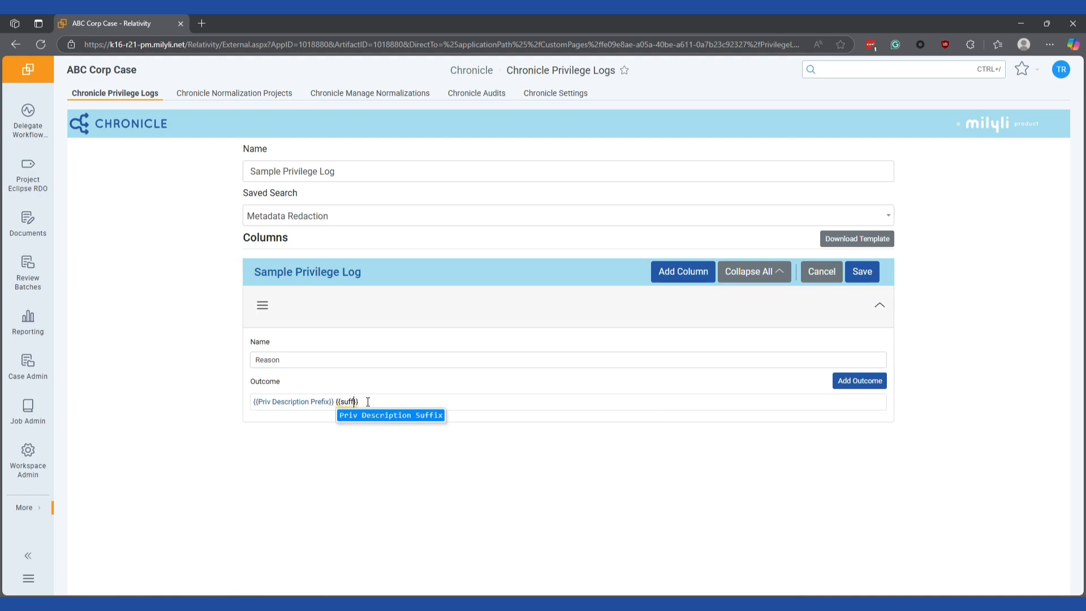
pyautogui.click(371, 414)
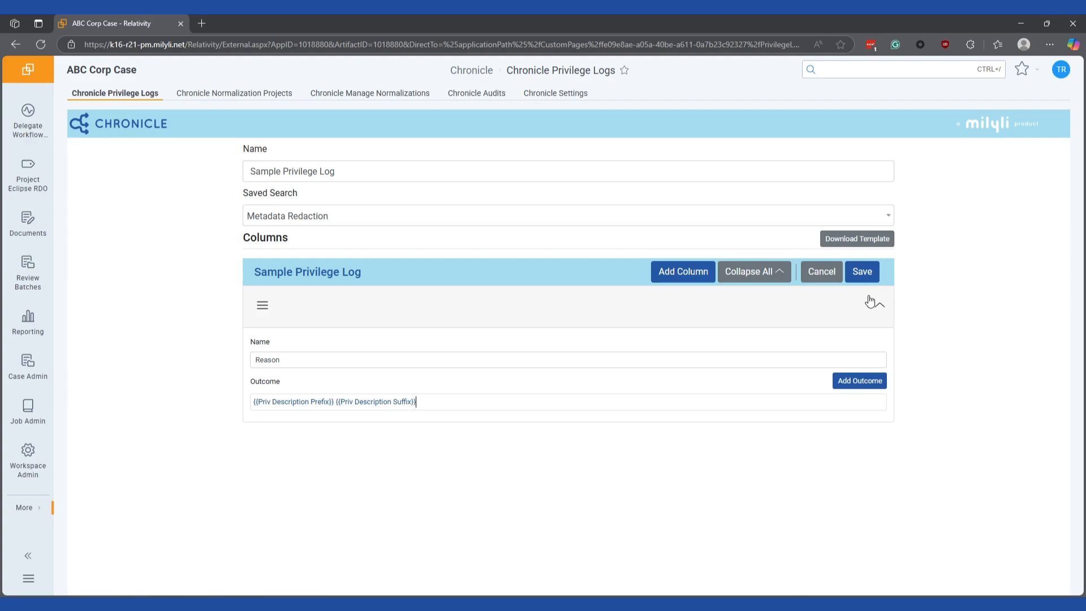
pyautogui.click(865, 272)
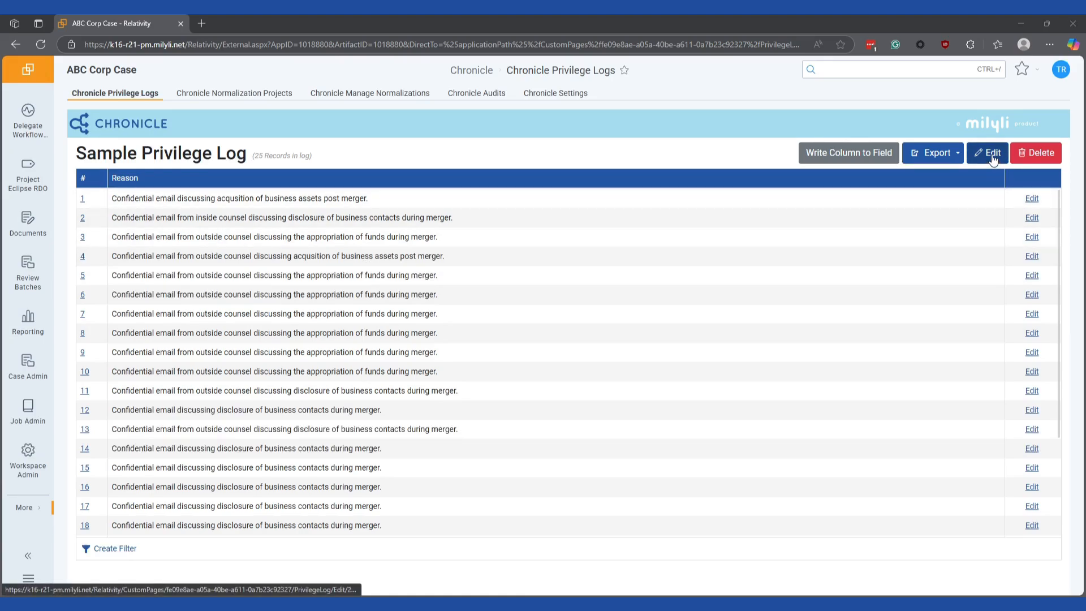
# Reopen the privilege log for editing and add a conditional outcome to the Reason column
pyautogui.click(993, 159)
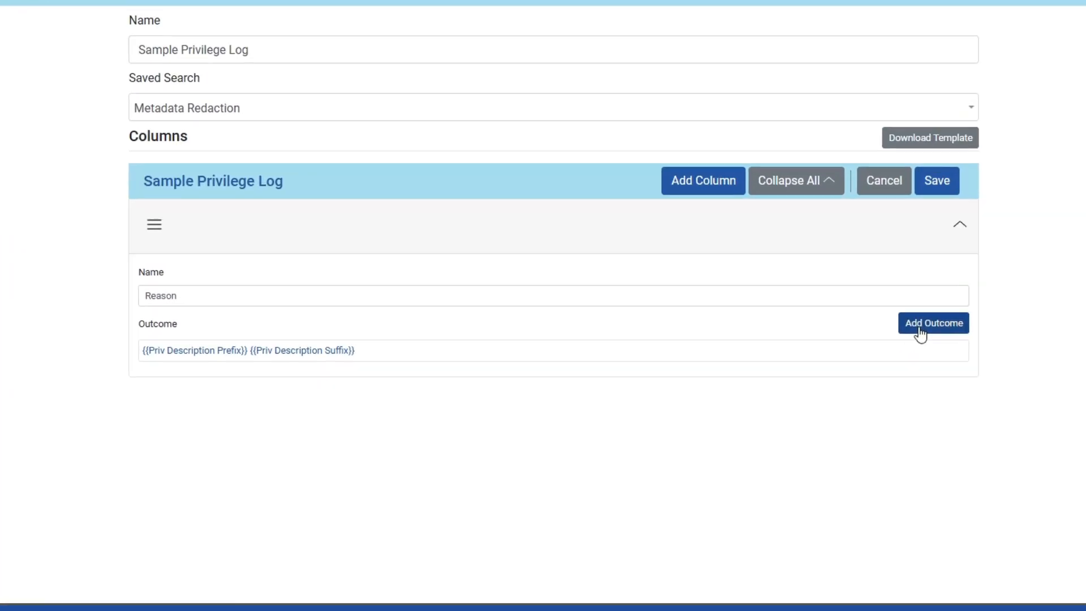
pyautogui.click(971, 296)
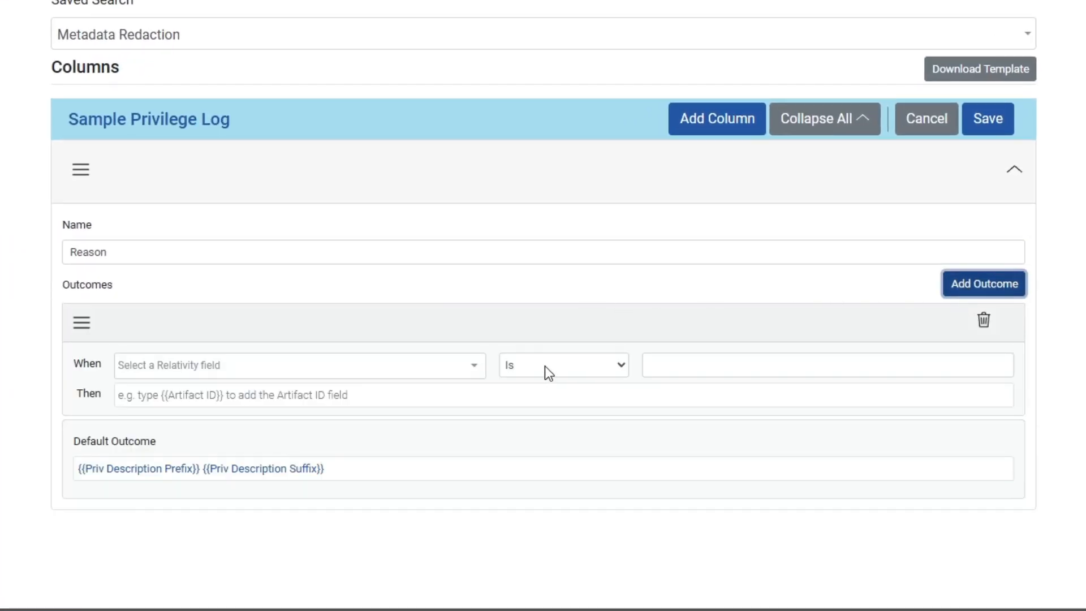
pyautogui.click(475, 372)
pyautogui.write('pre')
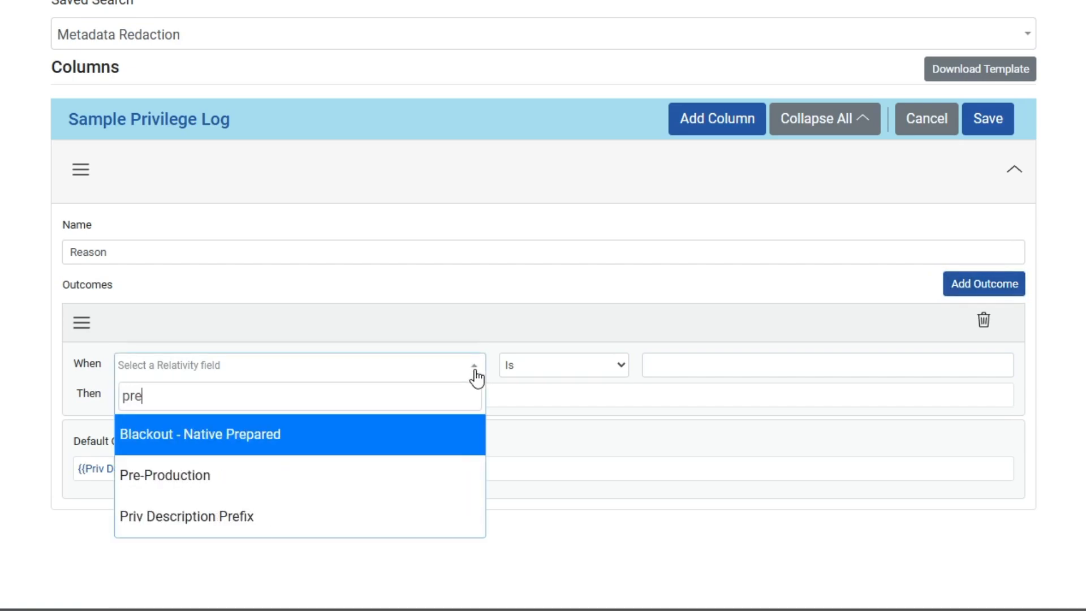
pyautogui.click(304, 515)
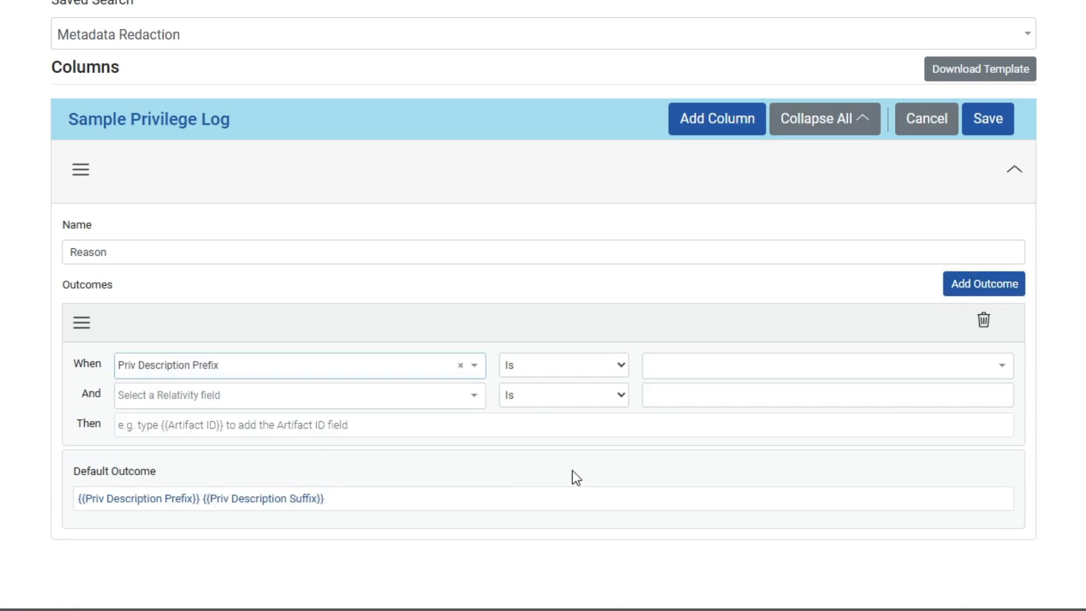
pyautogui.click(460, 365)
# Set the new outcome's condition to Priv Description Override "Is not set"
pyautogui.click(440, 371)
pyautogui.write('o')
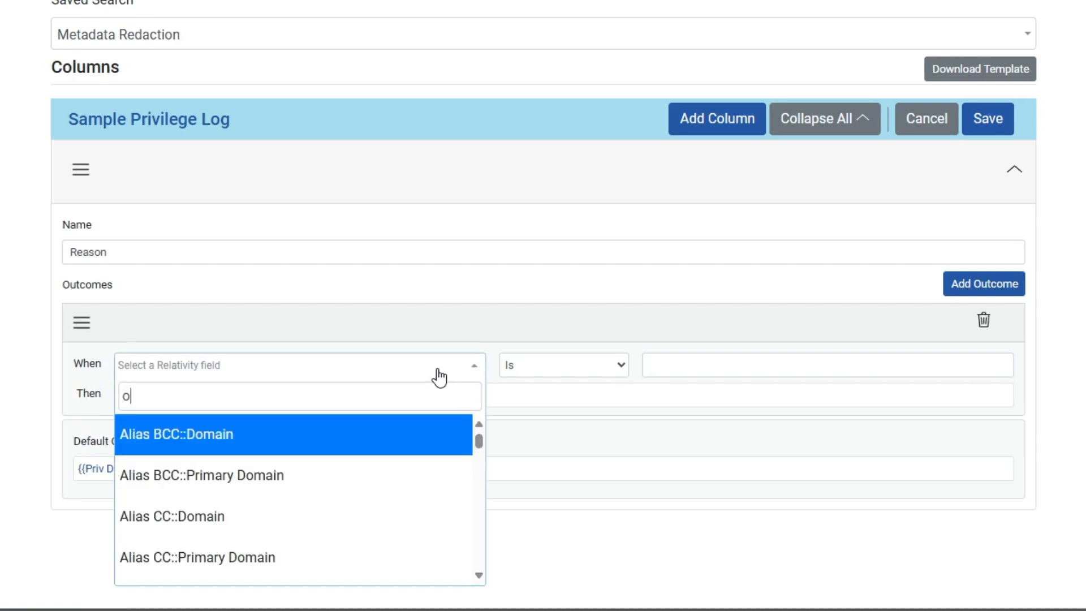
pyautogui.write('n Overri')
pyautogui.click(469, 440)
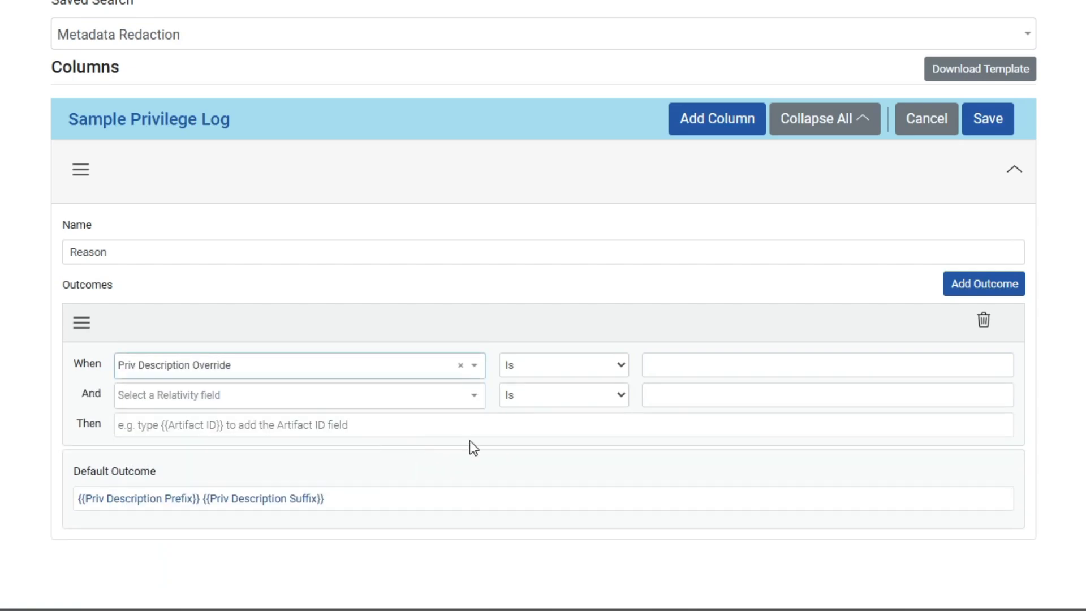
pyautogui.click(618, 368)
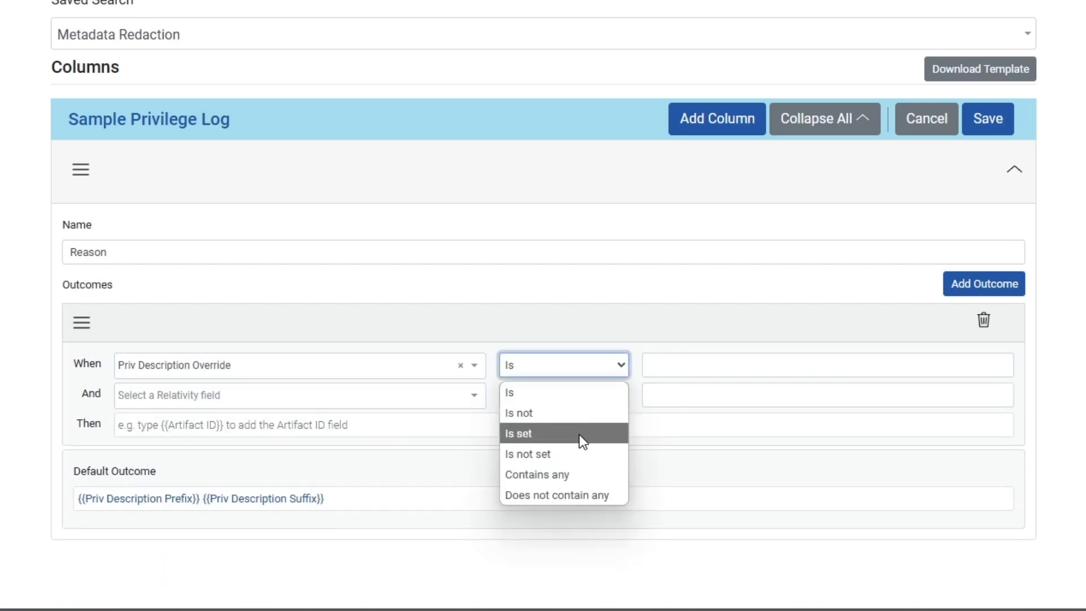
pyautogui.click(566, 454)
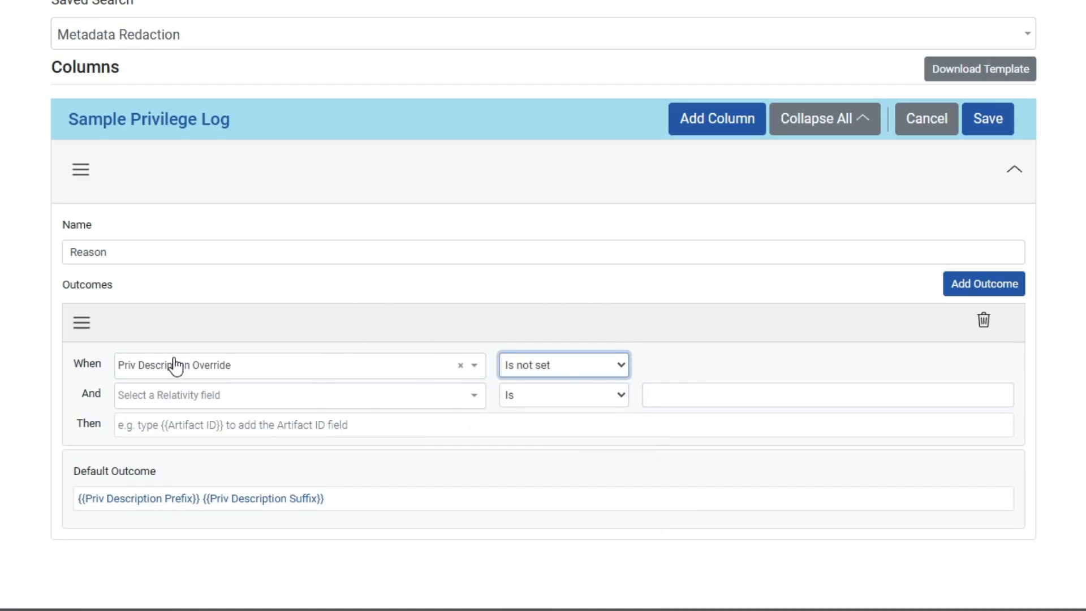
# Move the prefix and suffix fields from the Reason column's default outcome into the conditional outcome's Then value
pyautogui.moveTo(357, 505); pyautogui.dragTo(87, 501)
pyautogui.hotkey('ctrl', 'c')
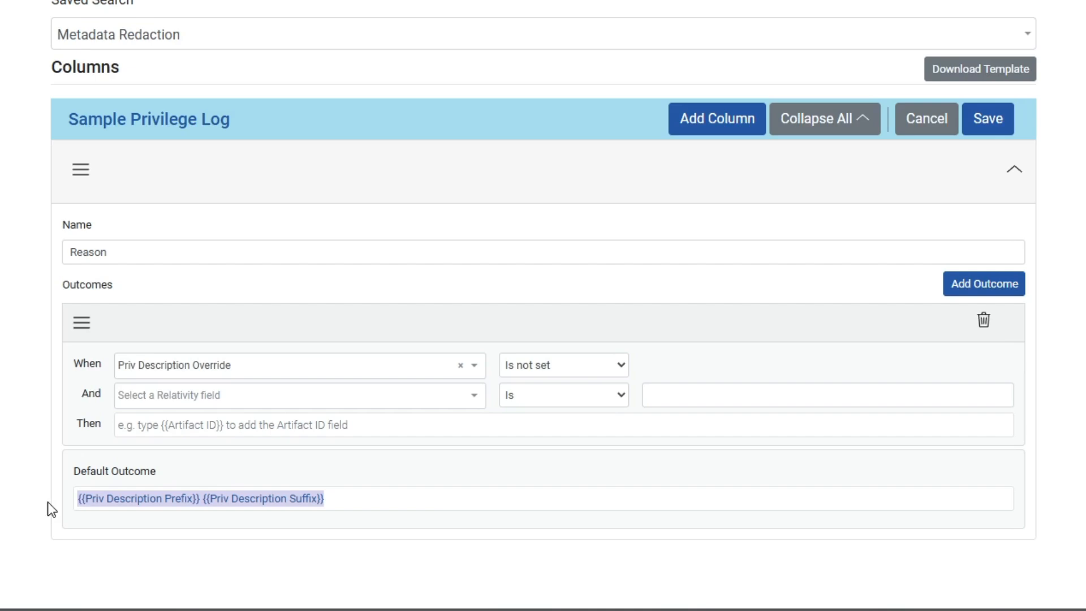
pyautogui.press('BackSpace')
pyautogui.click(237, 424)
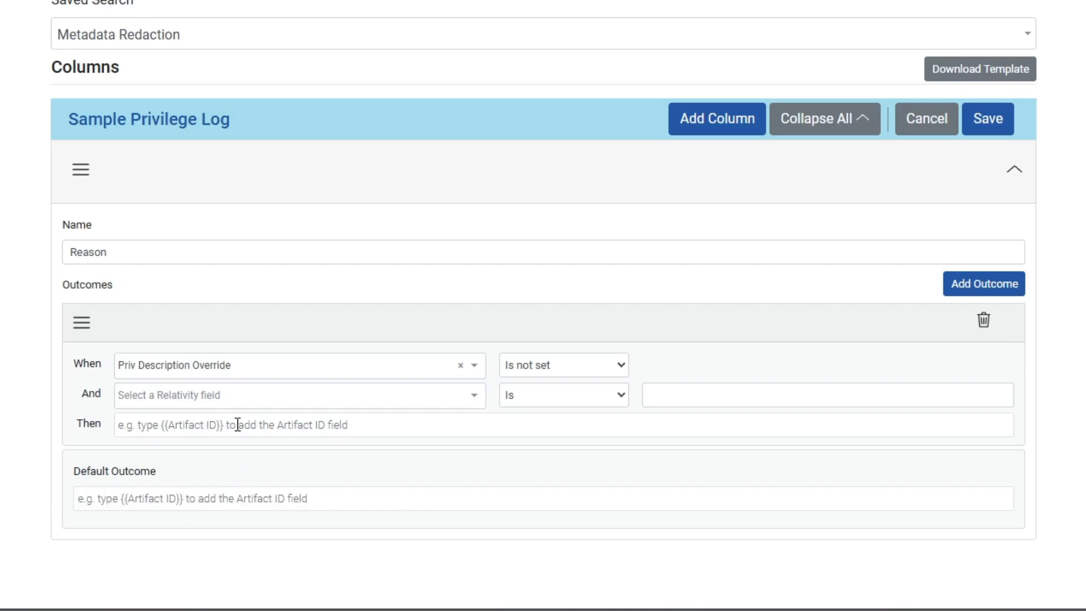
pyautogui.hotkey('ctrl', 'v')
pyautogui.click(437, 424)
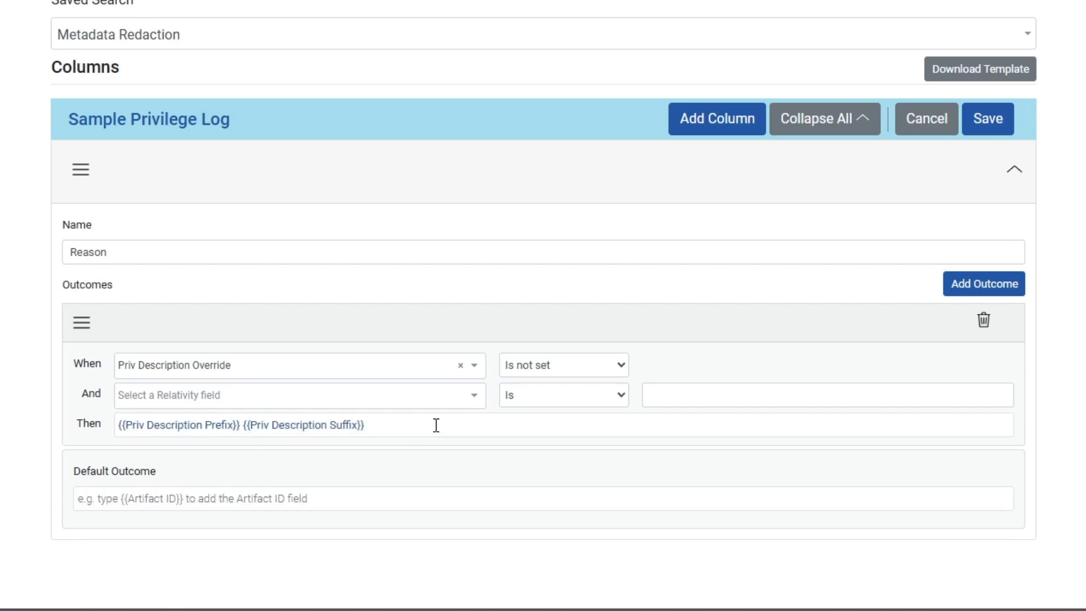
# Set the Reason column's default outcome to {{Priv Description Override}} and save the privilege log
pyautogui.click(404, 502)
pyautogui.write('{{overr')
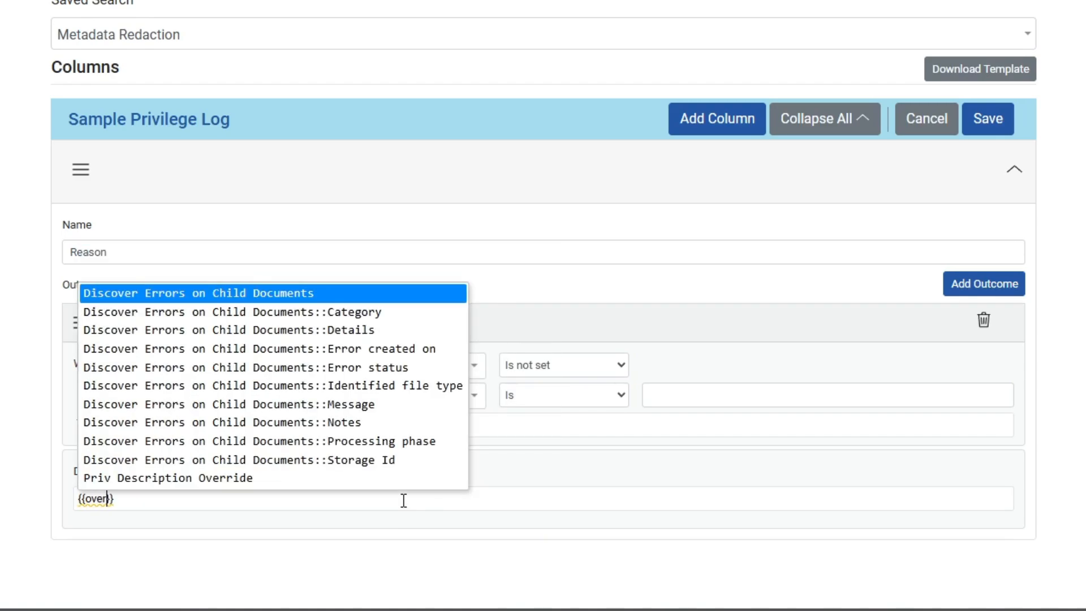
pyautogui.click(240, 525)
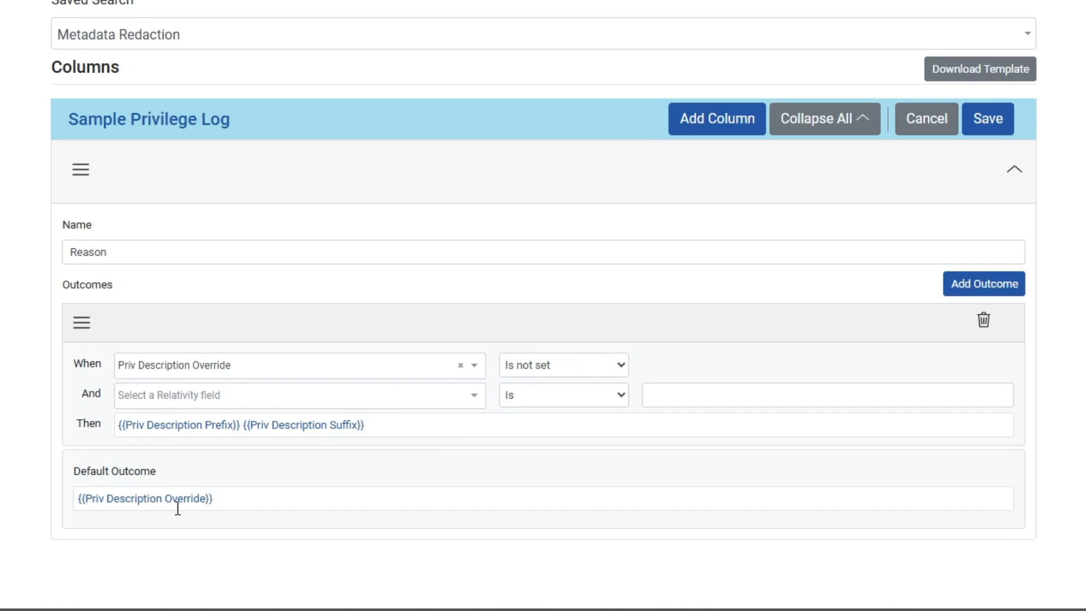
pyautogui.click(991, 122)
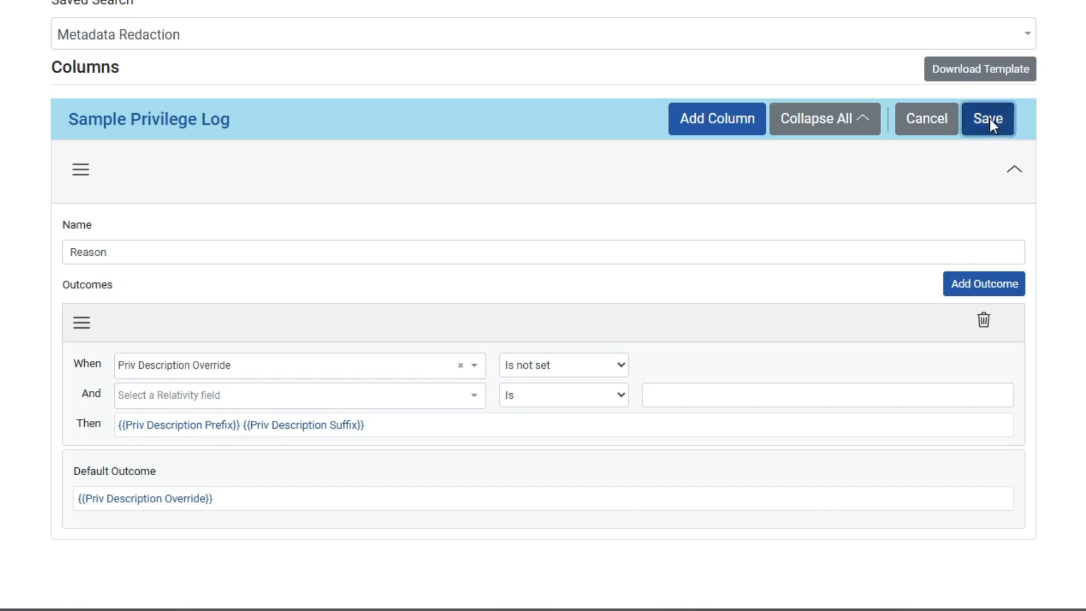